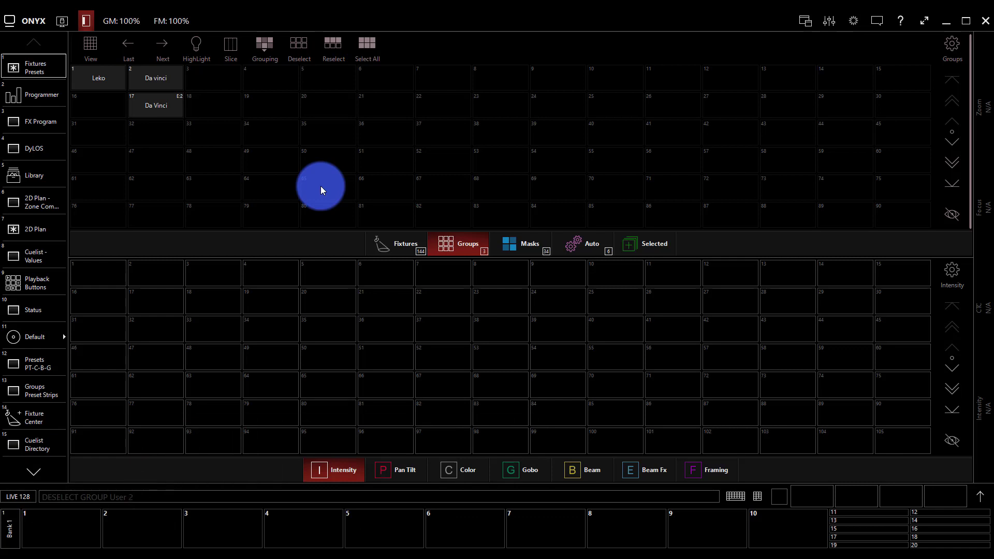
Look at the pan and tilt presets page, then go back to the intensity presets
left_click(557, 476)
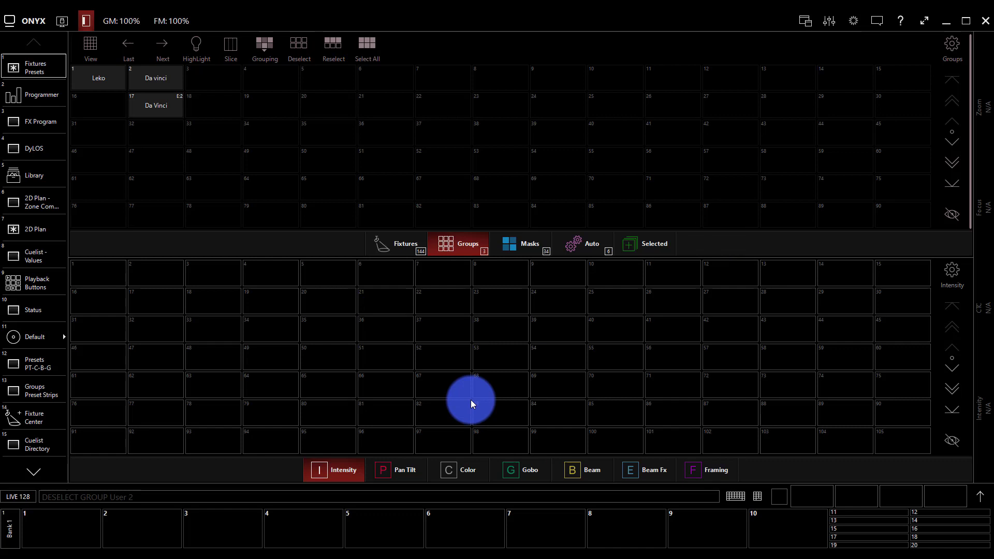
left_click(393, 464)
left_click(355, 468)
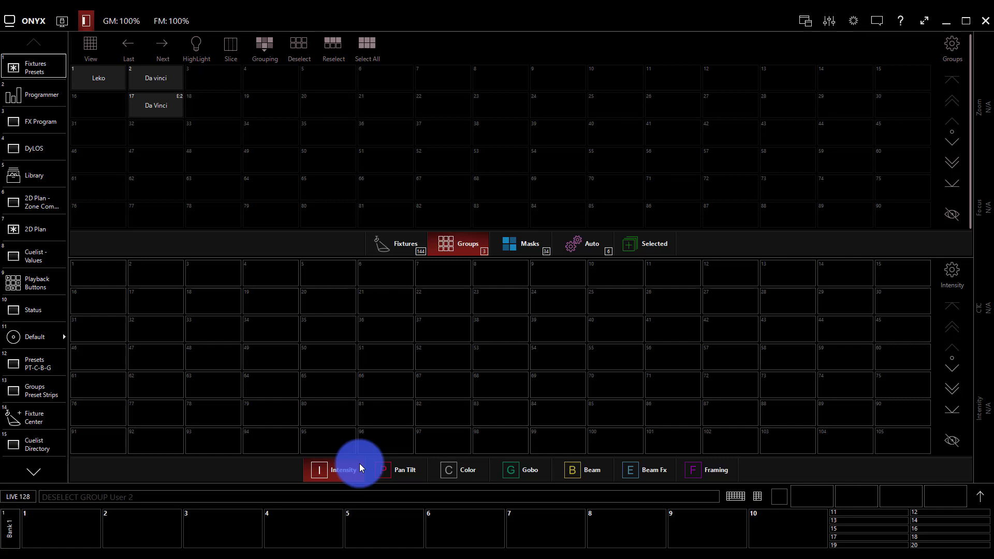
Select the 11-fixture Da Vinci group and bring it to full 100% intensity
left_click(145, 71)
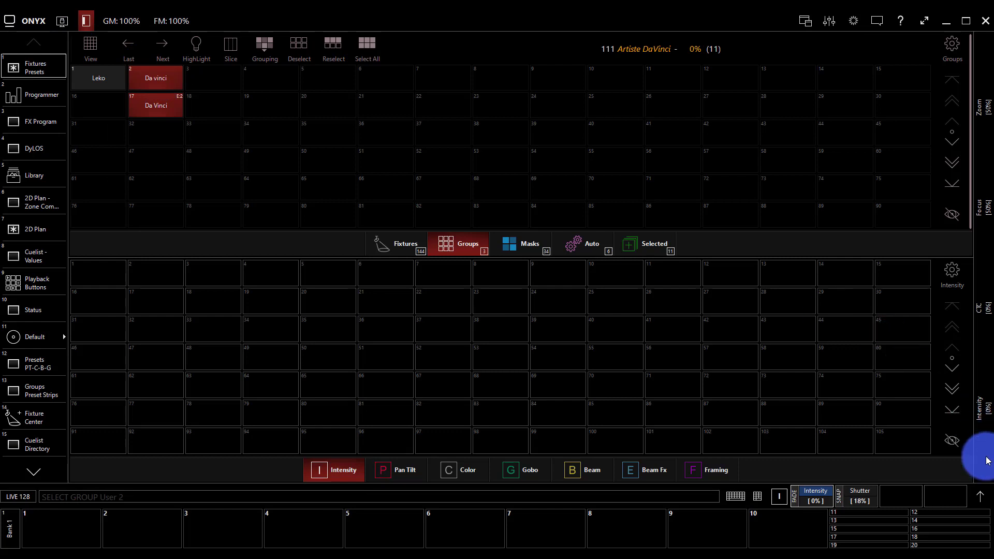
left_click(980, 497)
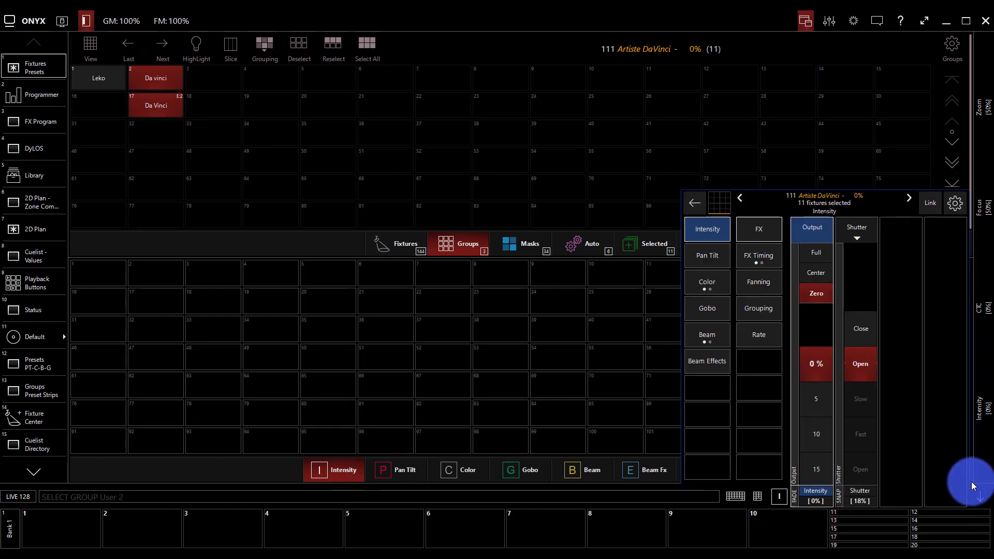
left_click(860, 328)
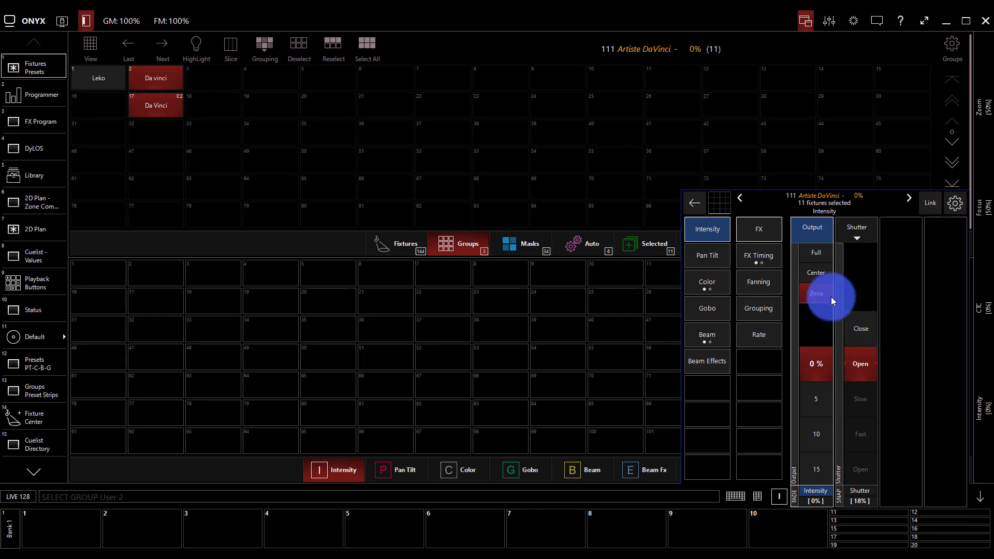
left_click(816, 253)
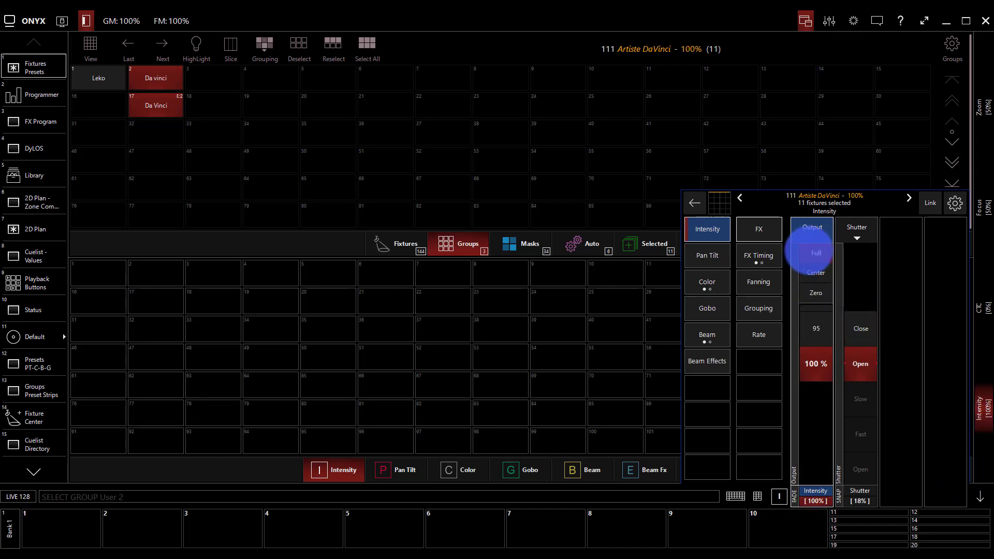
left_click(747, 343)
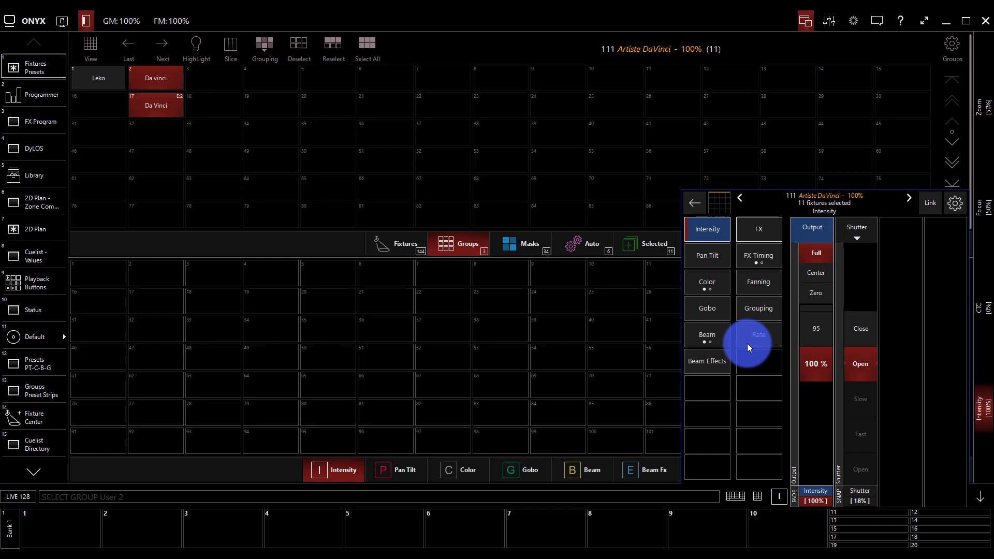
Start a RECORD command from the keypad, moving the keypad and record options aside
left_click(758, 496)
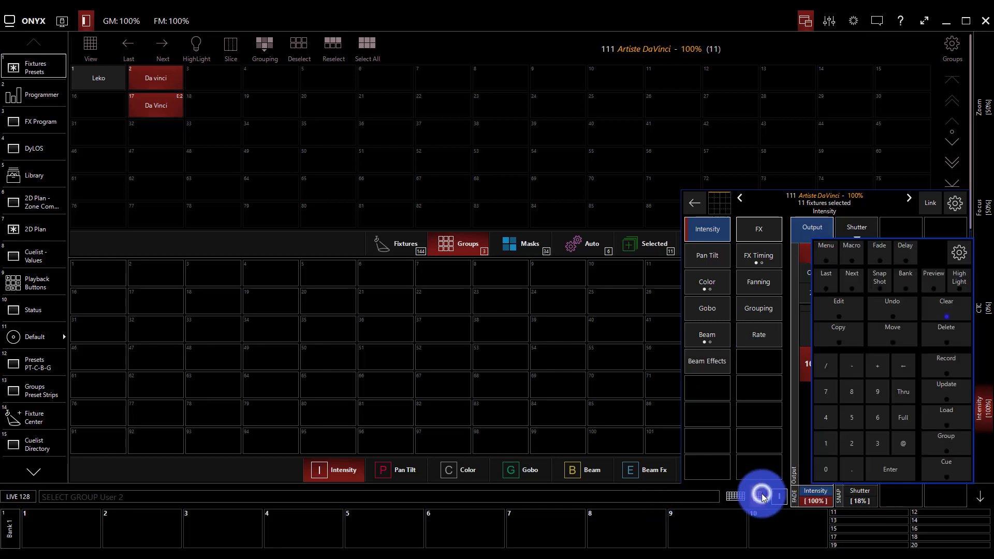
left_click_drag(963, 252, 635, 253)
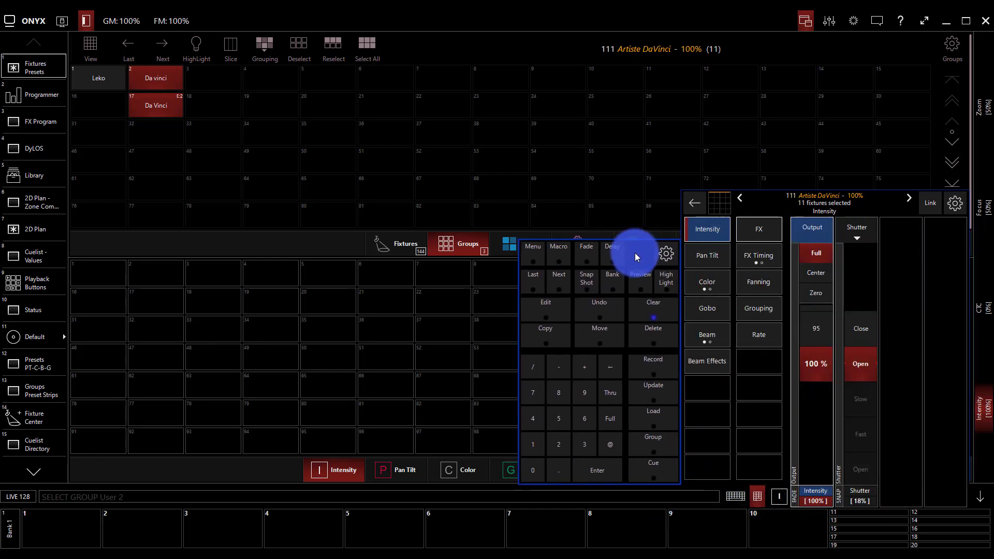
left_click(648, 361)
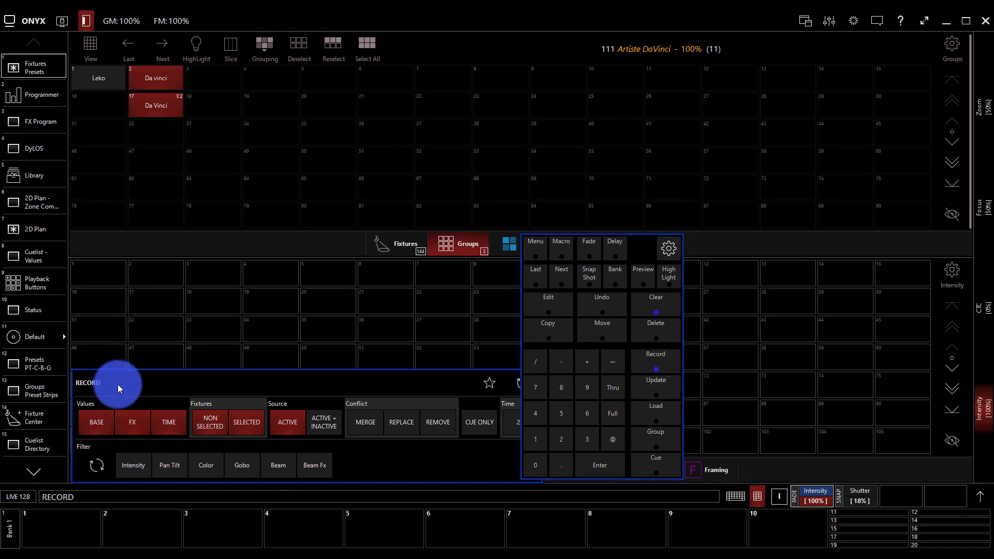
left_click_drag(117, 384, 95, 339)
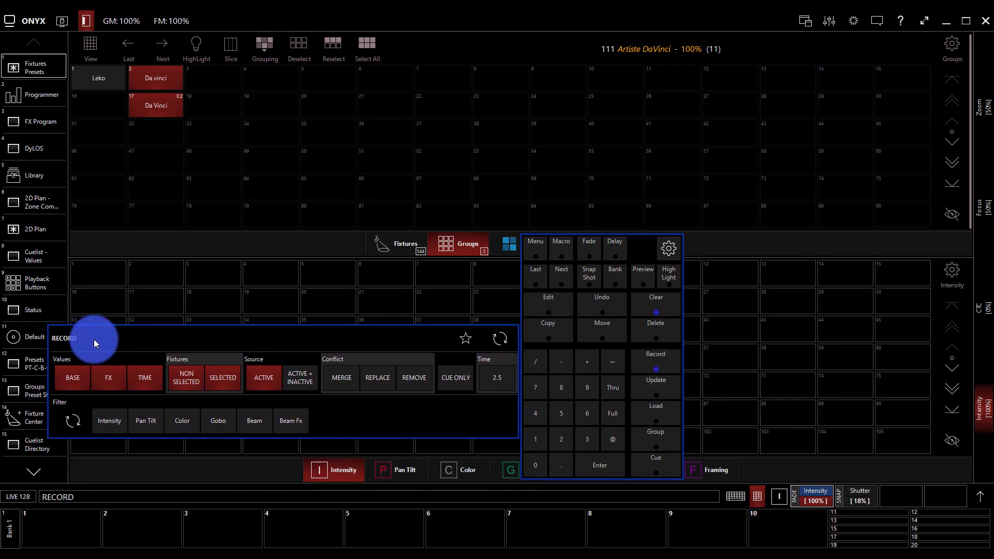
Cycle through the intensity, position, colour, gobo, beam, beam effects and framing preset pages
left_click(413, 470)
left_click(338, 465)
left_click(393, 464)
left_click(440, 471)
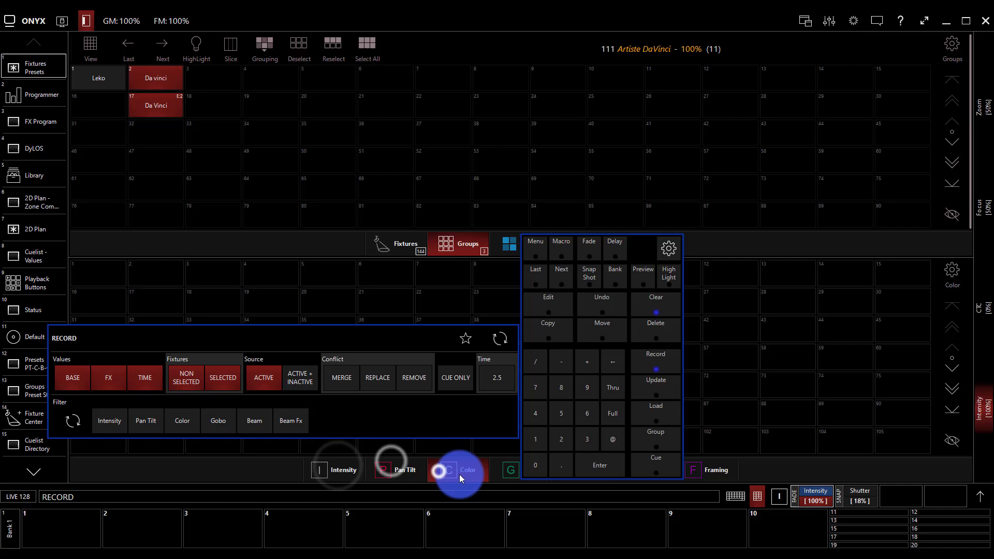
left_click(512, 478)
left_click_drag(636, 250, 651, 221)
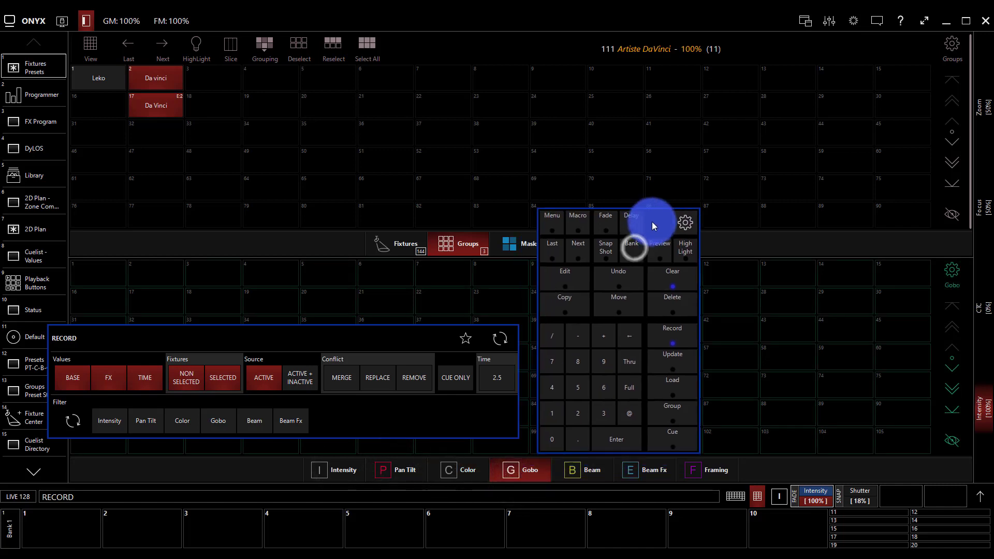
left_click(577, 472)
left_click(633, 474)
left_click(688, 477)
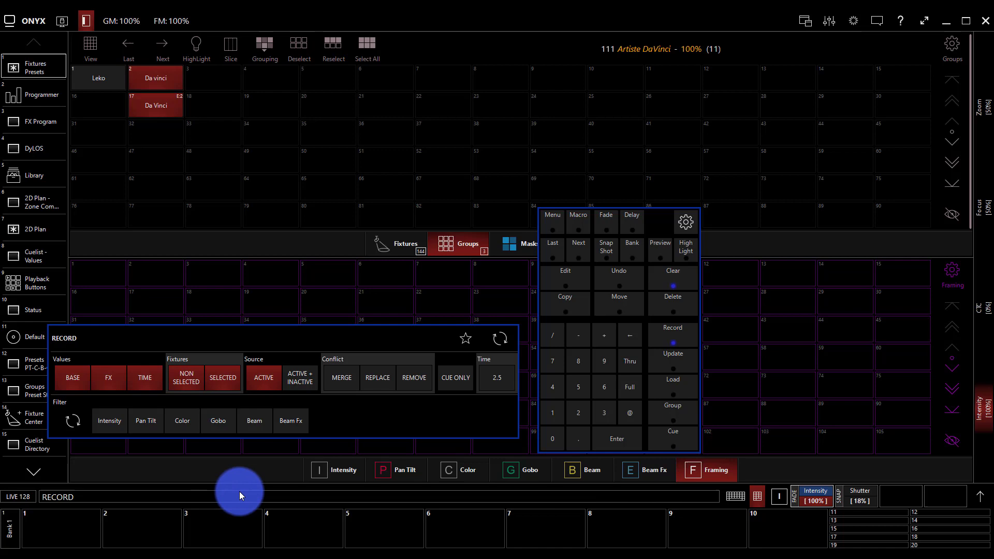
Record the Da Vinci full level into intensity preset 1 and name it 'At Full'
left_click(334, 478)
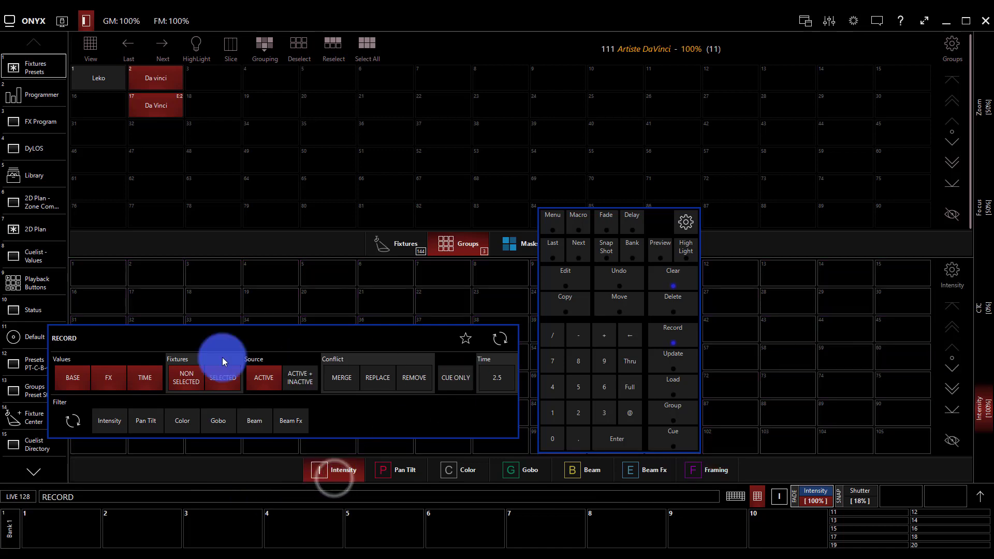
left_click(91, 270)
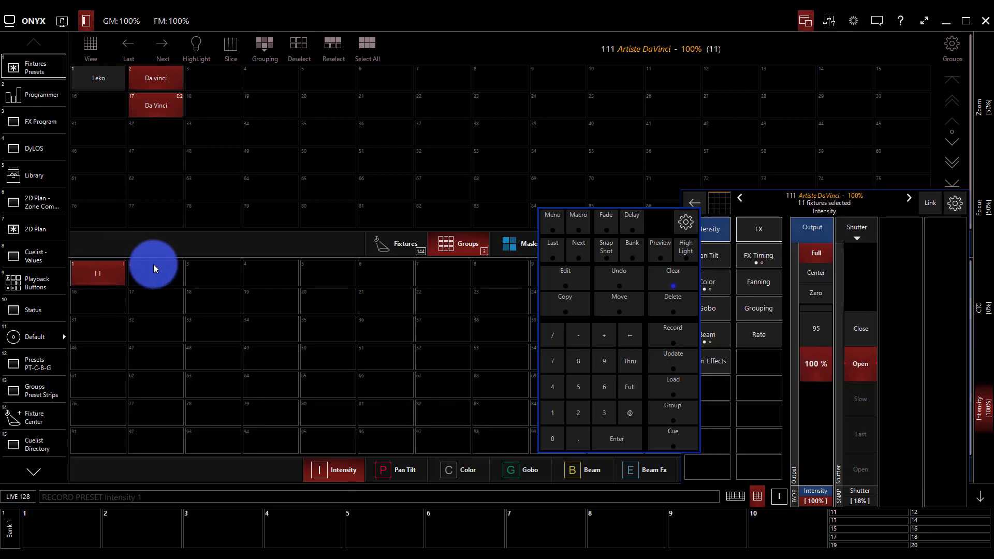
type("At Full")
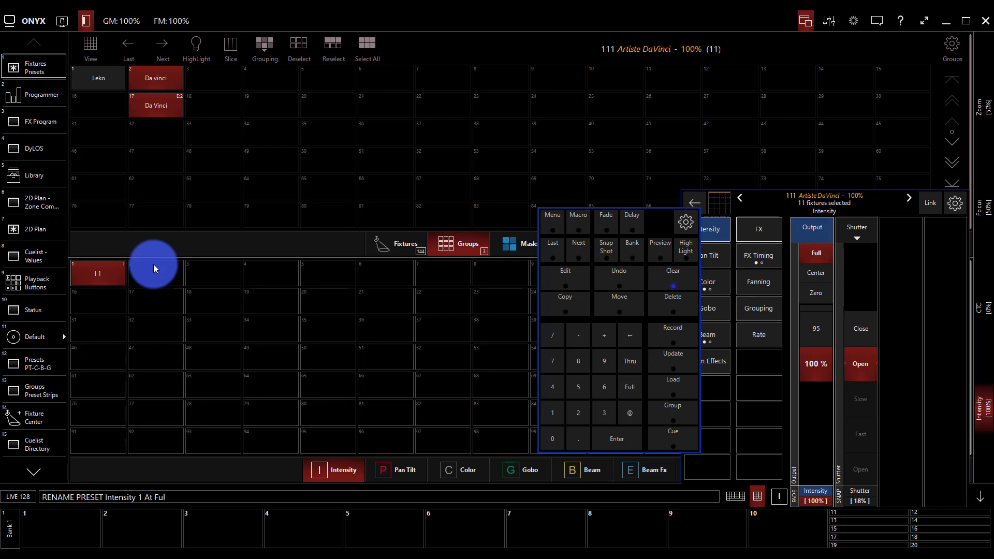
key("Return")
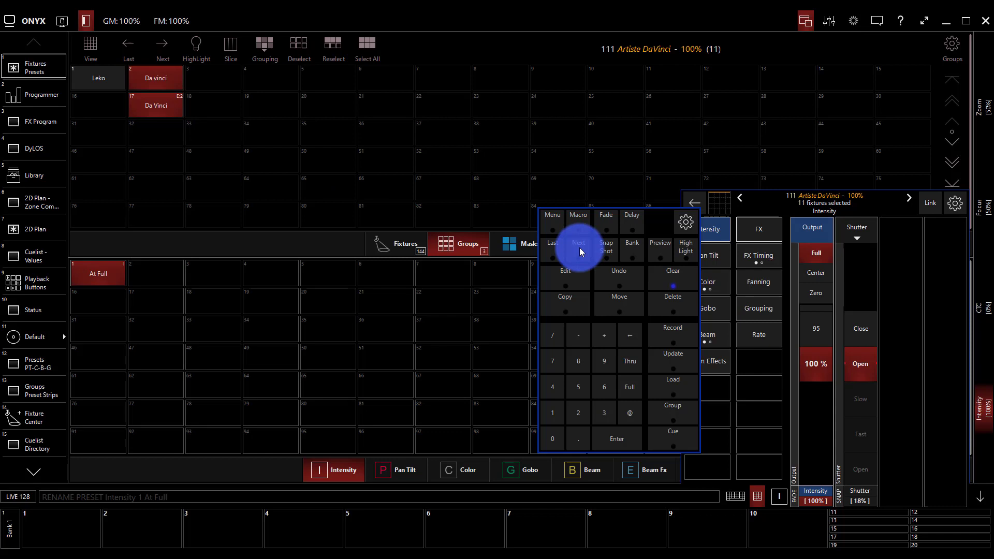
left_click(688, 297)
Clear the programmer, then reselect the Da Vinci group at full 100% intensity
left_click(687, 287)
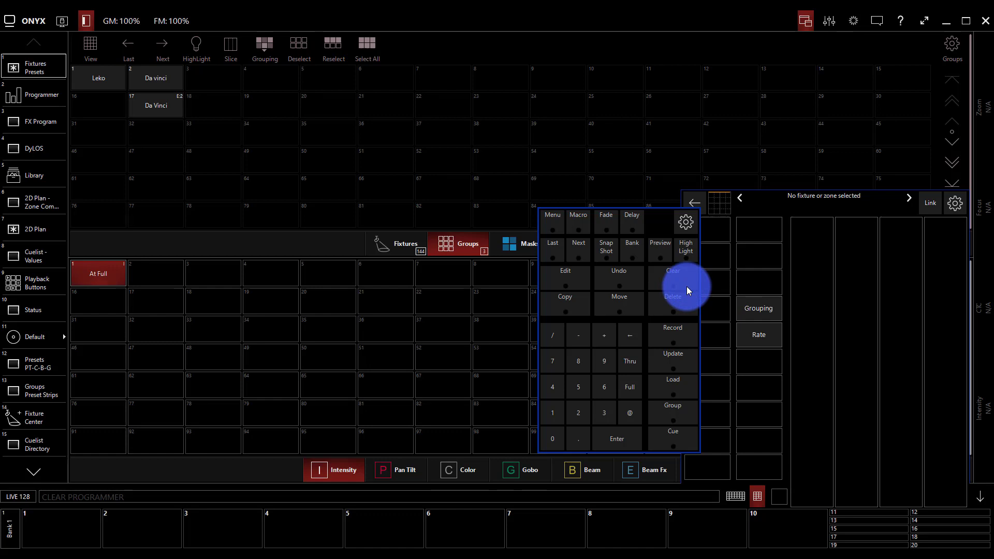
left_click(686, 287)
left_click_drag(661, 222, 642, 207)
left_click(130, 80)
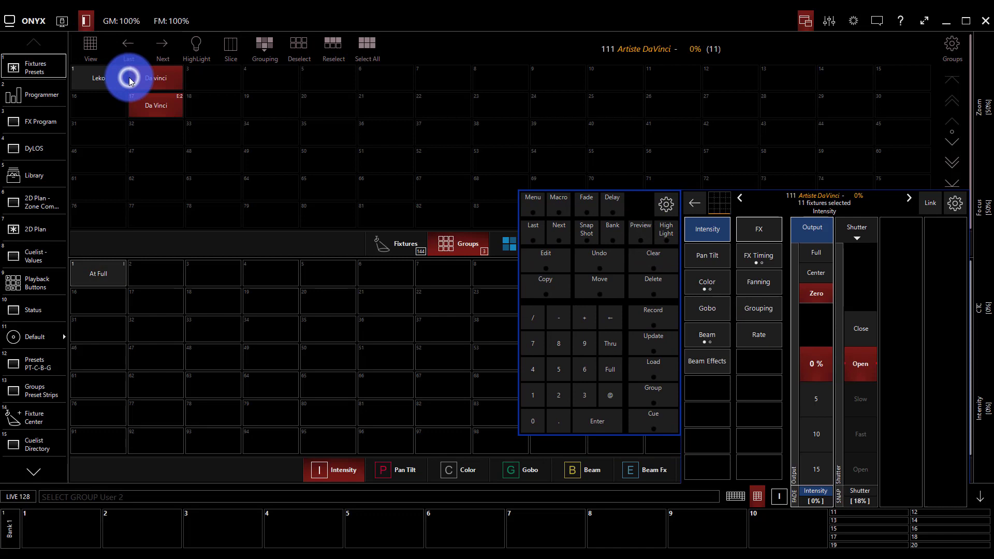
left_click(829, 259)
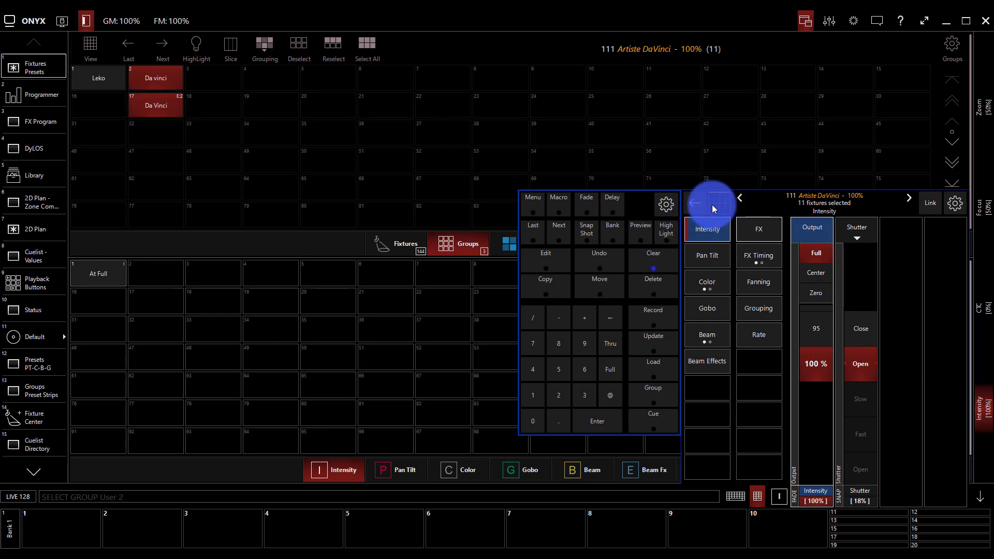
Show the Da Vinci fixtures' cyan, magenta, yellow and temperature encoders
left_click(707, 256)
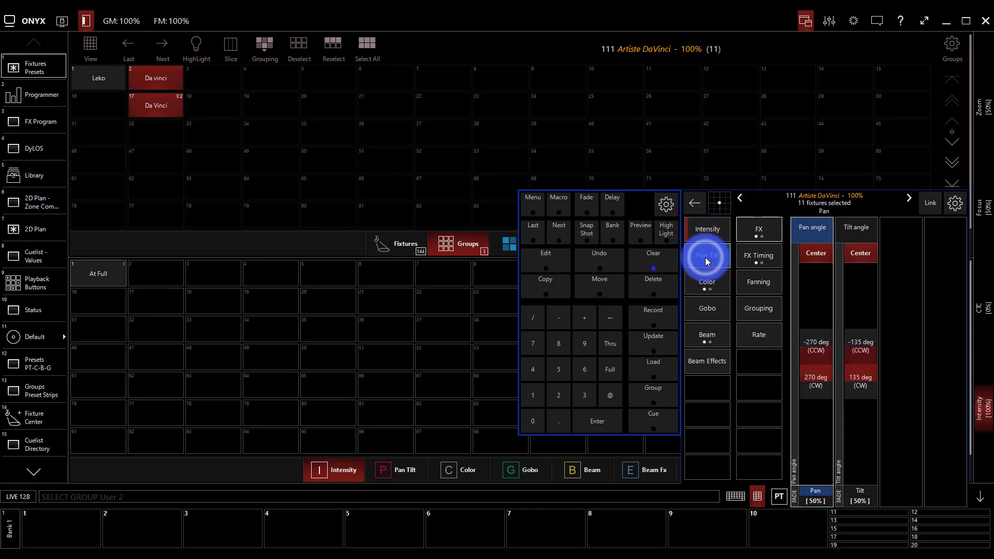
left_click(713, 283)
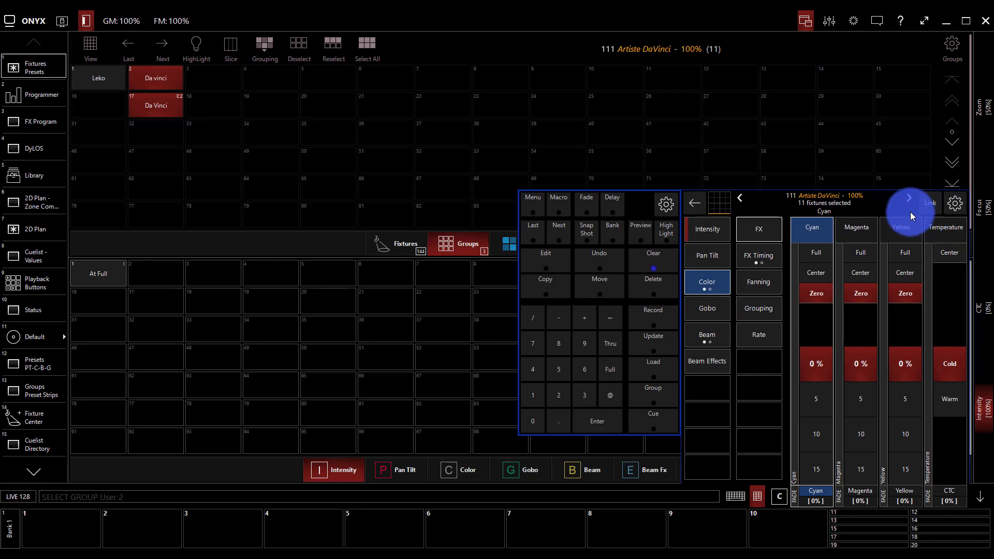
Clear the programmer, close the keypad and reselect the Da Vinci group
left_click(664, 263)
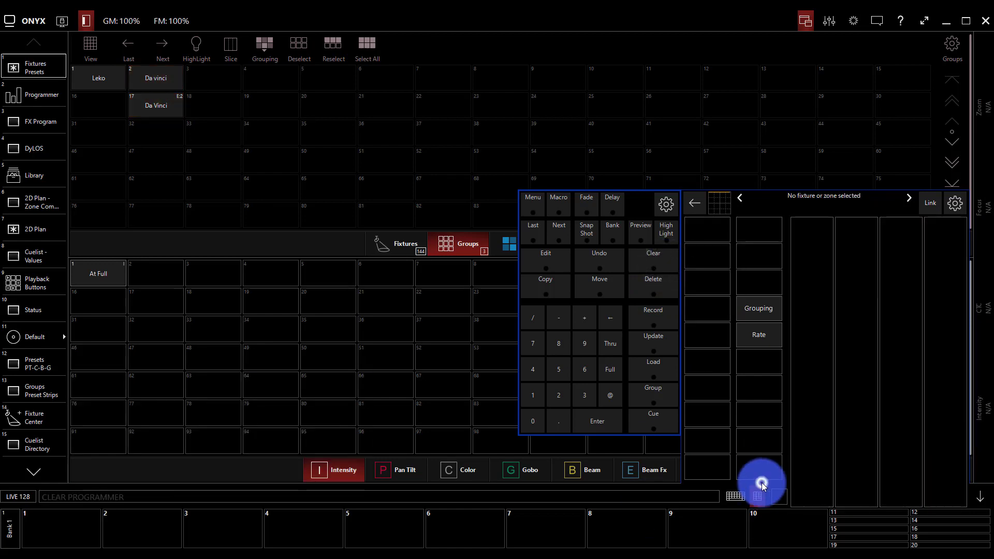
left_click(762, 482)
left_click(158, 77)
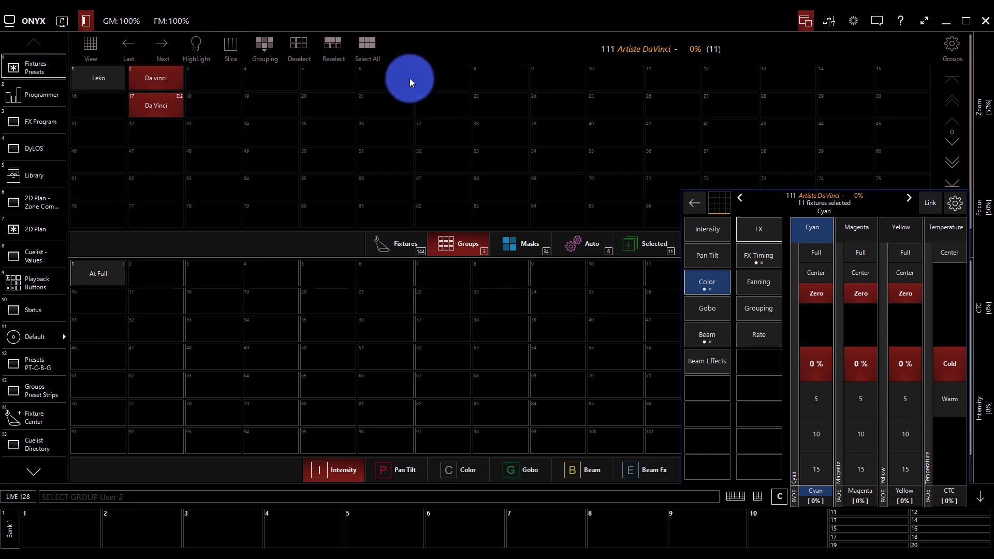
Lower the Da Vinci tilt to about 44%, then bring up the colour parameters
left_click(725, 238)
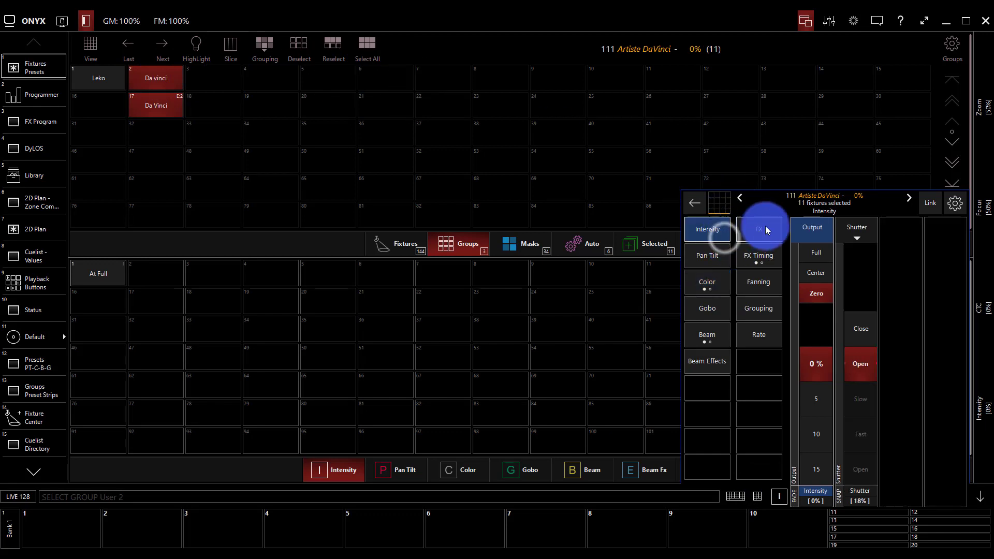
left_click(692, 256)
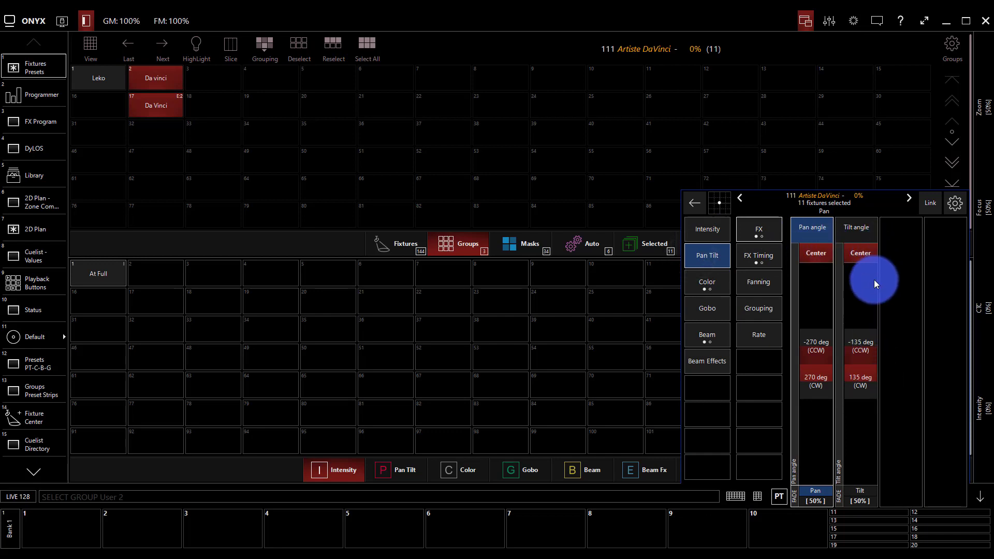
left_click_drag(862, 384, 861, 384)
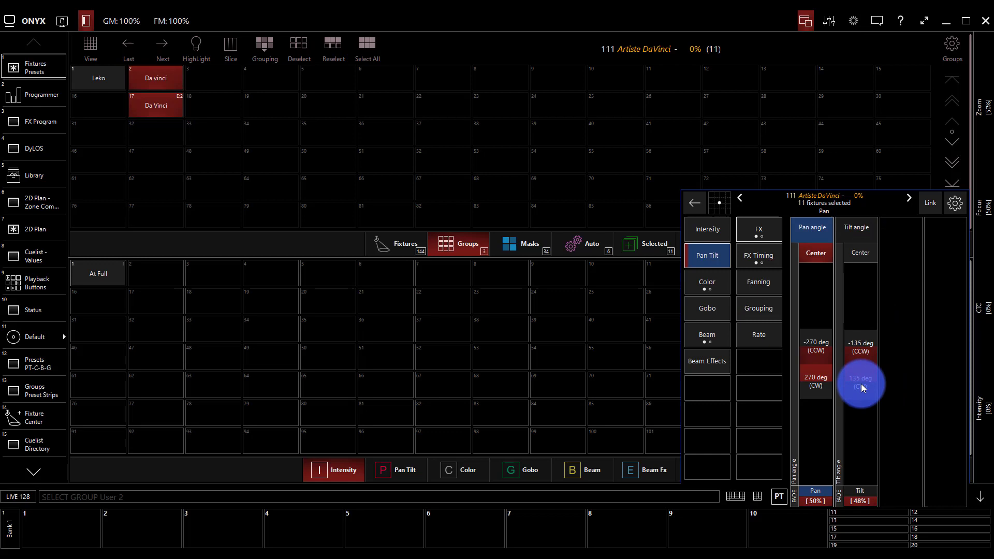
left_click_drag(862, 383, 804, 360)
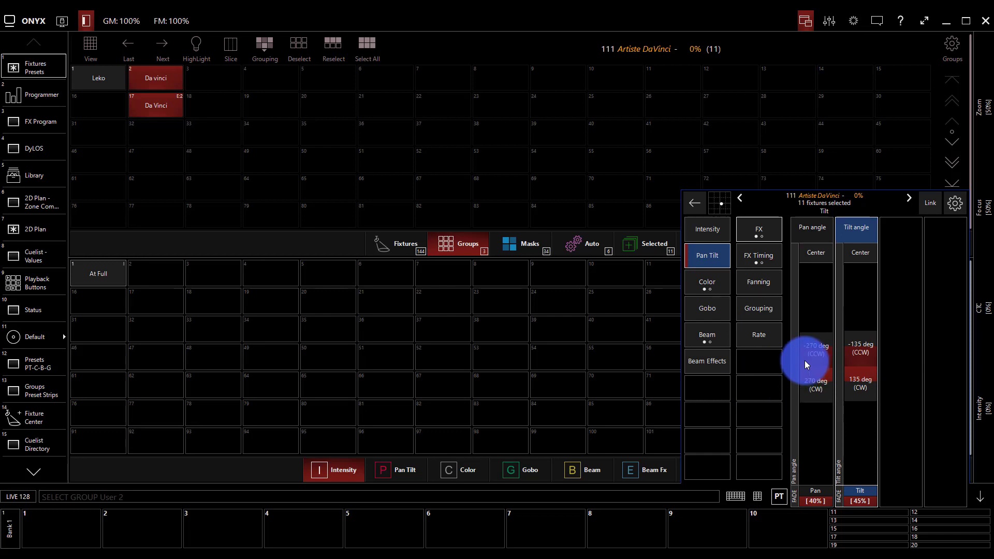
left_click(728, 280)
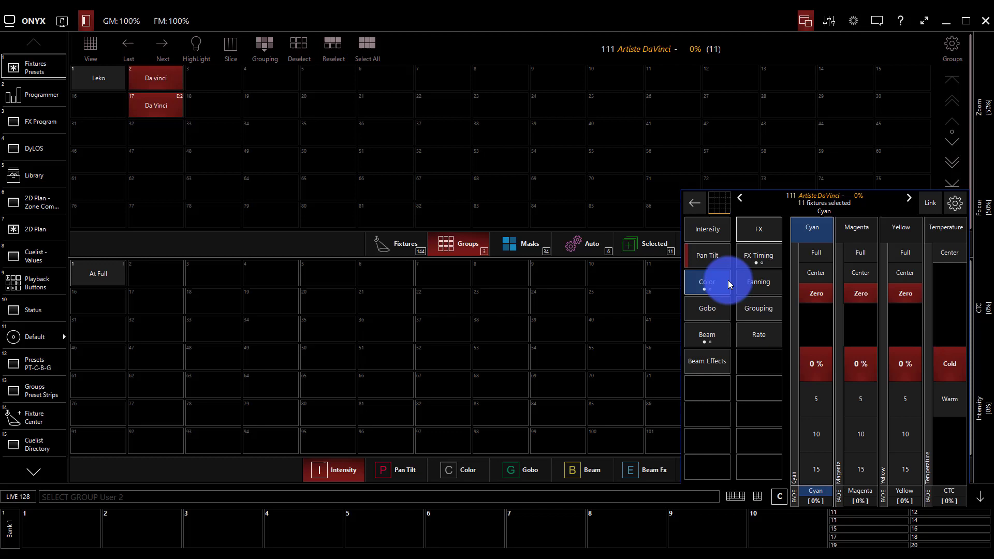
Mix the Da Vinci fixtures to purple at Cyan 18% and Magenta 85%
left_click(691, 201)
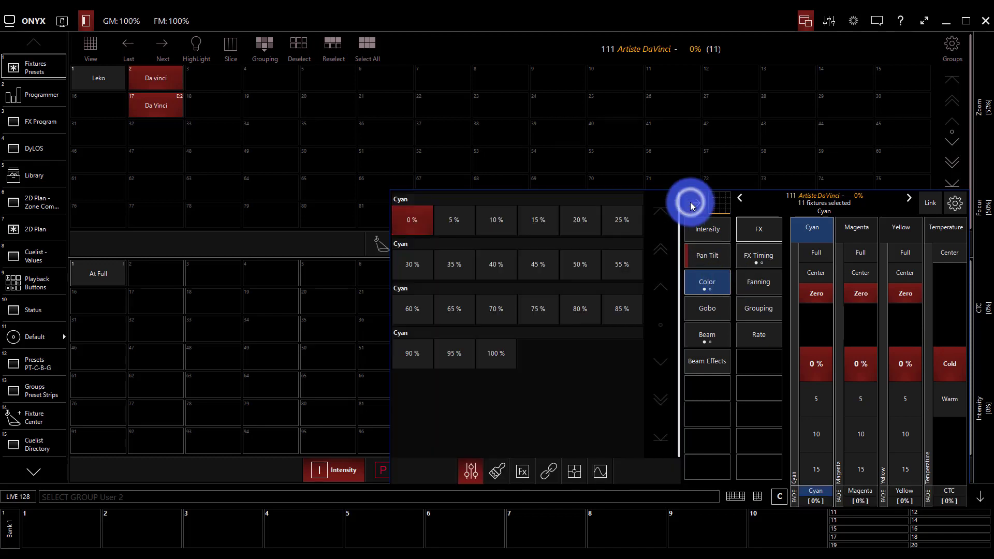
left_click(496, 471)
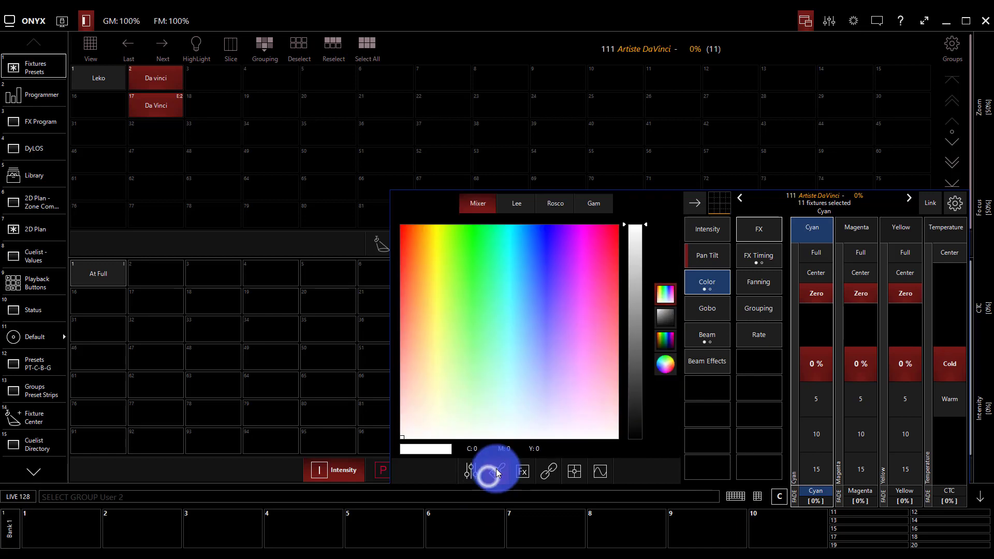
left_click(451, 324)
mouse_move(451, 324)
left_mouse_down()
mouse_move(389, 225)
mouse_move(576, 257)
left_mouse_up()
Aim the Da Vinci beams to Pan 66% and Tilt 77% on the position grid
left_click(542, 472)
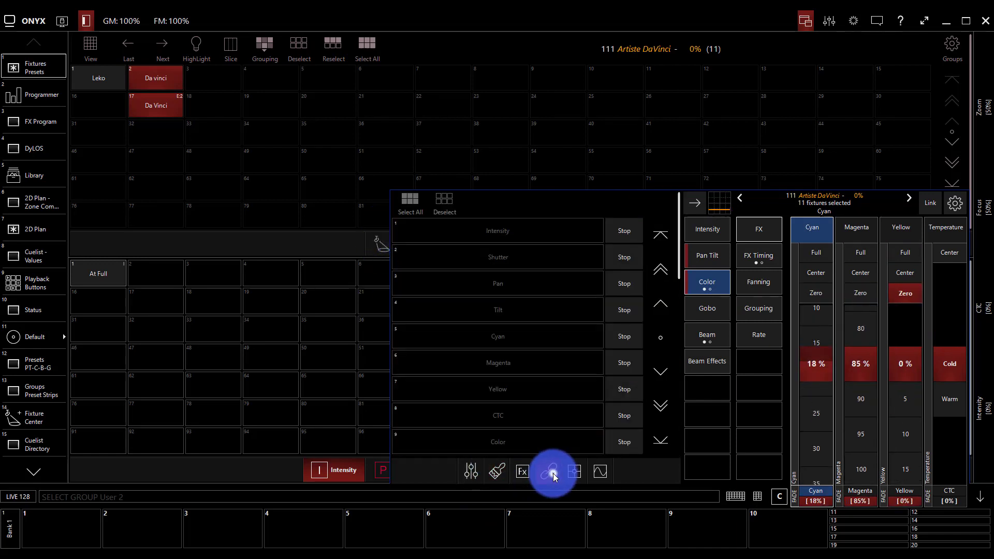
left_click(576, 472)
left_click(566, 330)
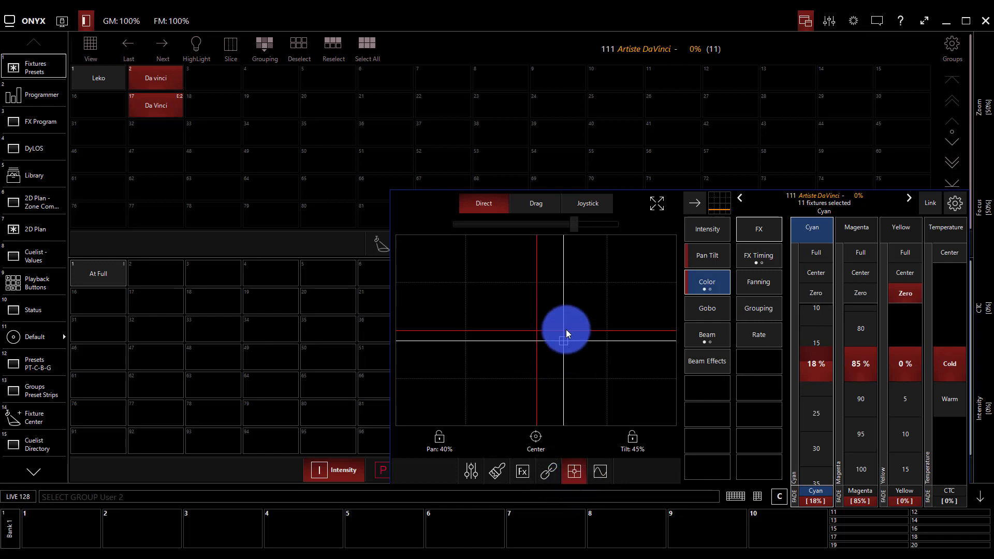
left_click_drag(563, 340, 565, 332)
left_click_drag(573, 282, 490, 280)
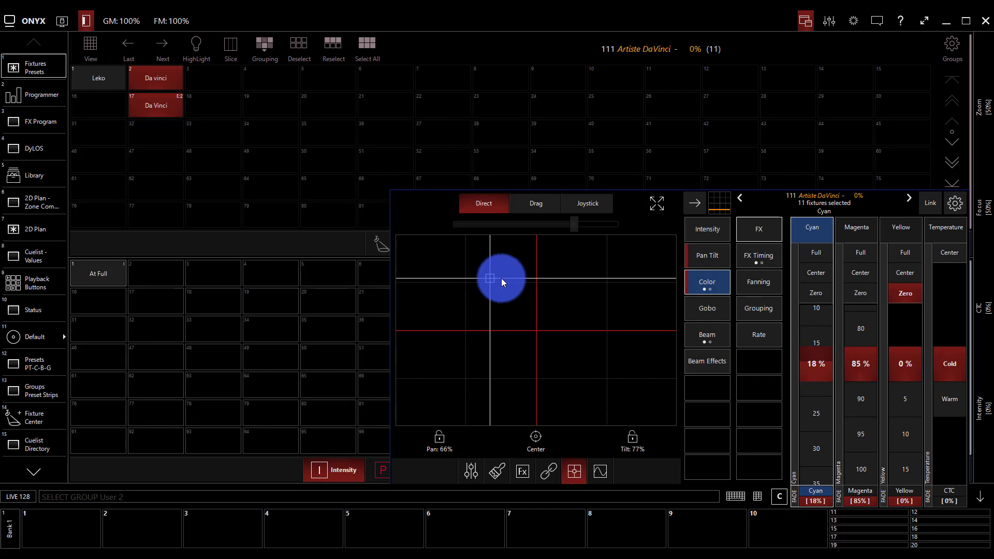
left_click(698, 309)
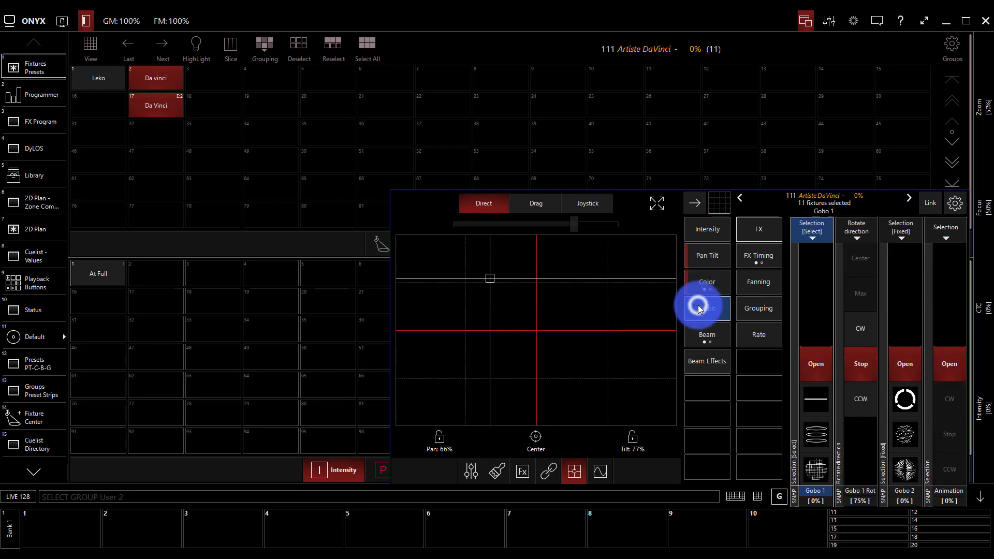
Put the three-line gobo on Gobo 1 (9%) and the fourth fixed gobo on Gobo 2 (13%)
left_click(475, 472)
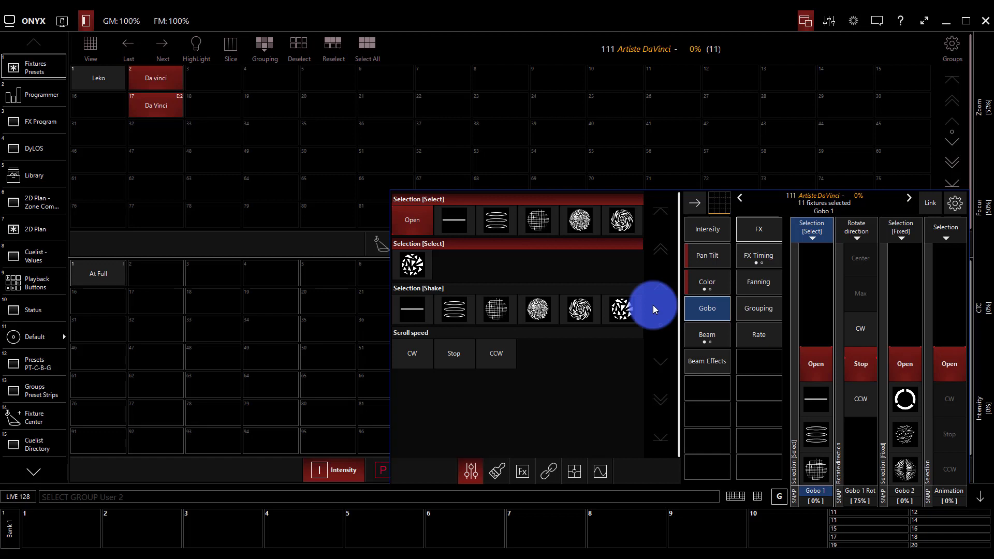
left_click(592, 313)
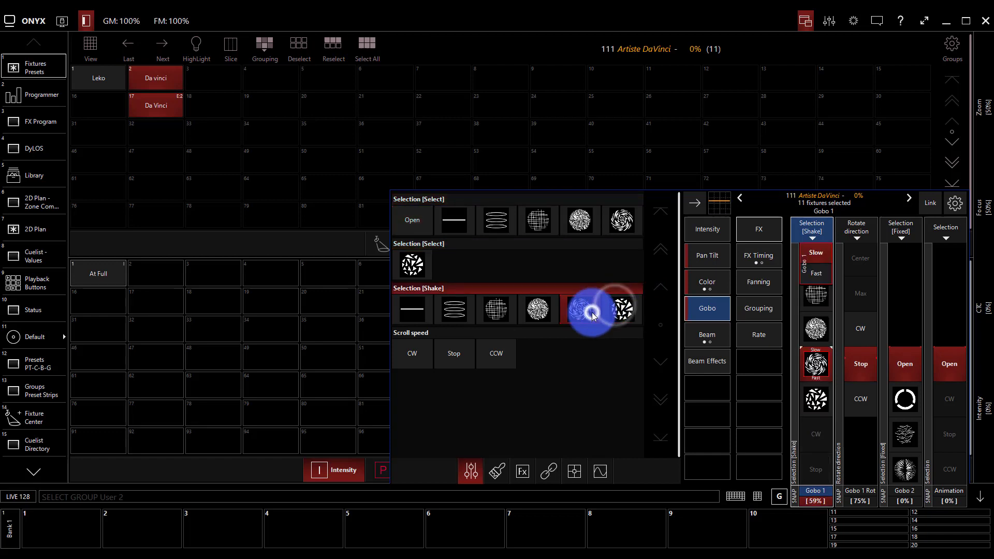
left_click(495, 216)
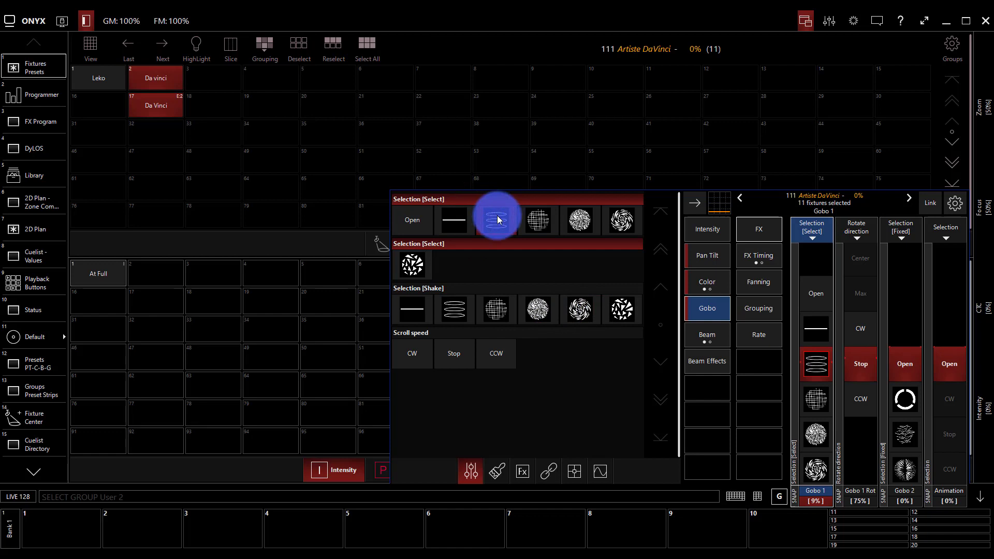
left_click(895, 229)
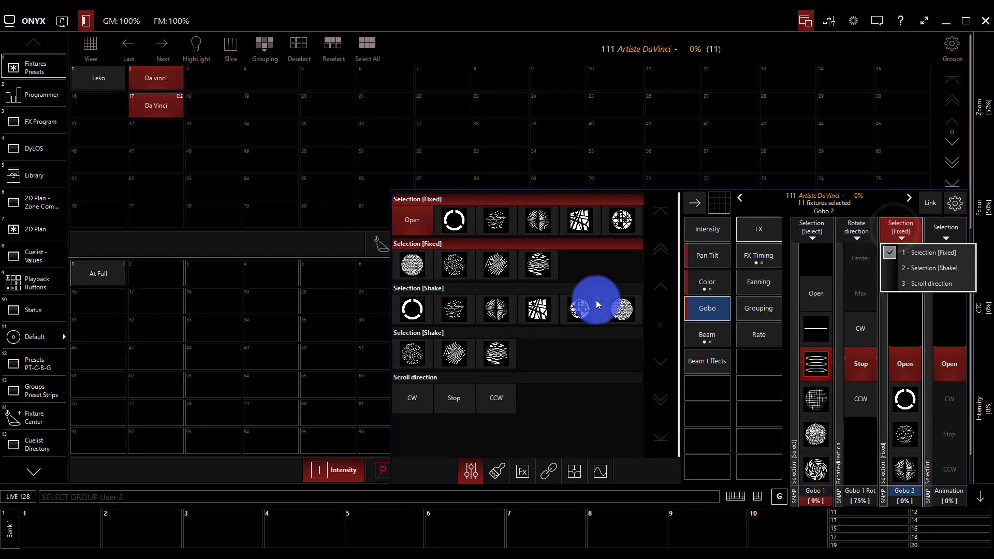
left_click(550, 348)
left_click(539, 221)
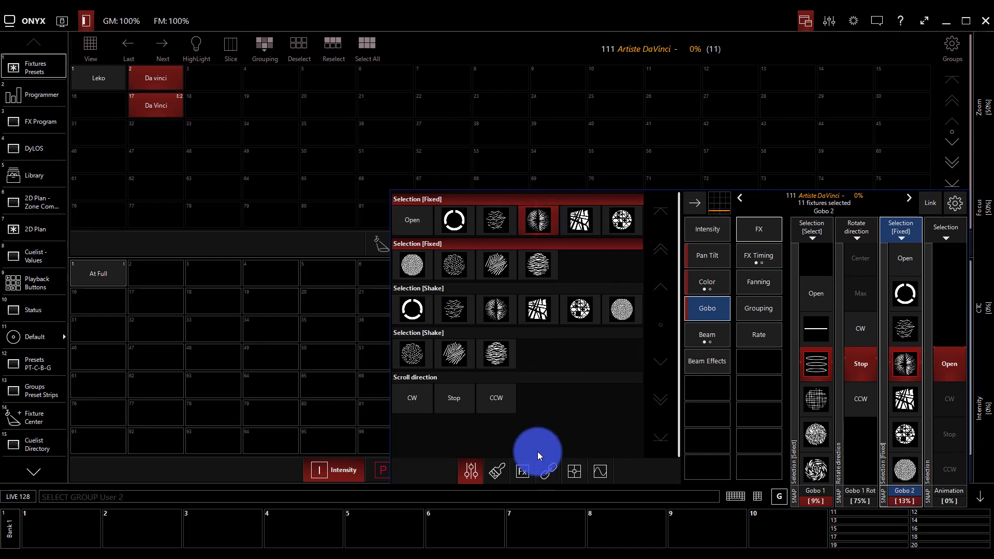
Record the gobo look into gobo preset slot 1, then clear the programmer
left_click(985, 492)
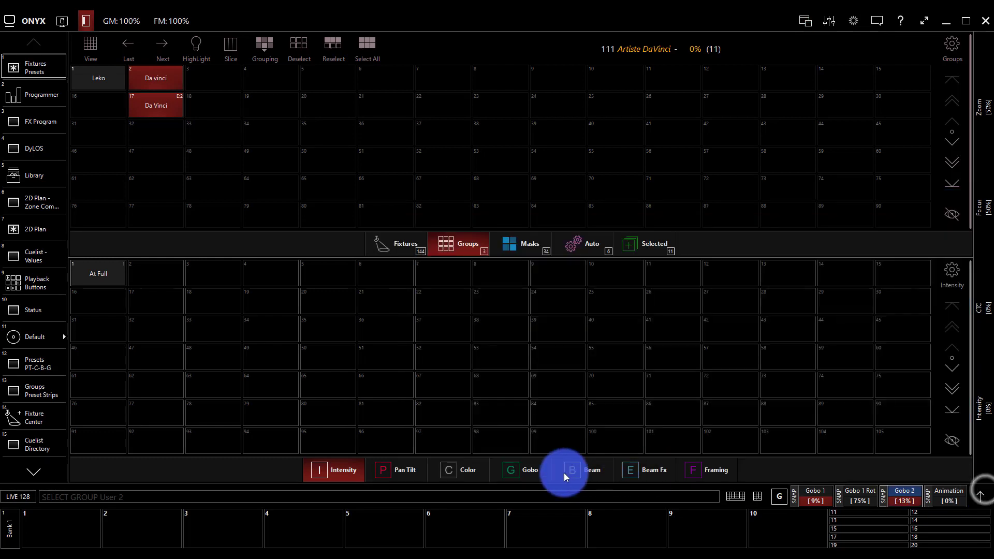
left_click(522, 469)
left_click(746, 495)
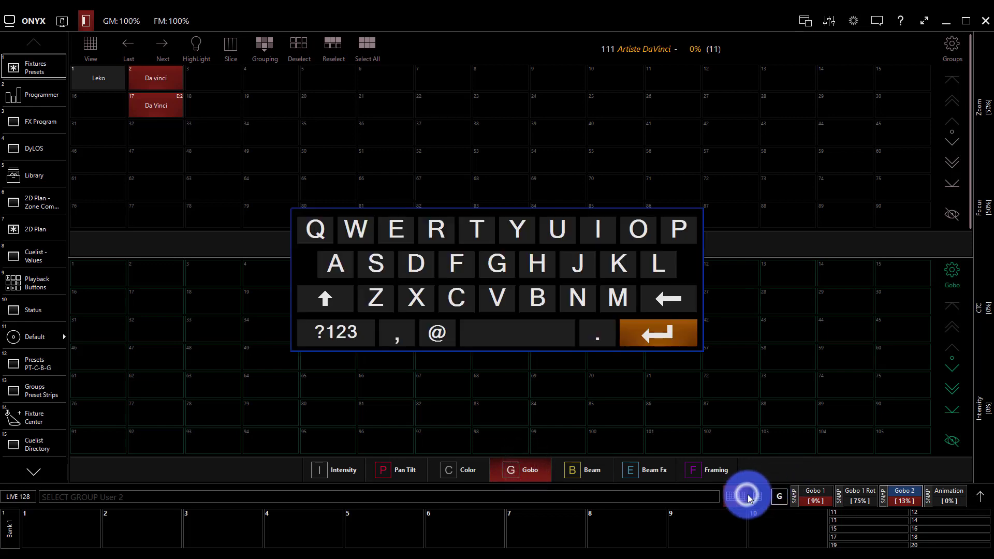
left_click(757, 496)
left_click(645, 320)
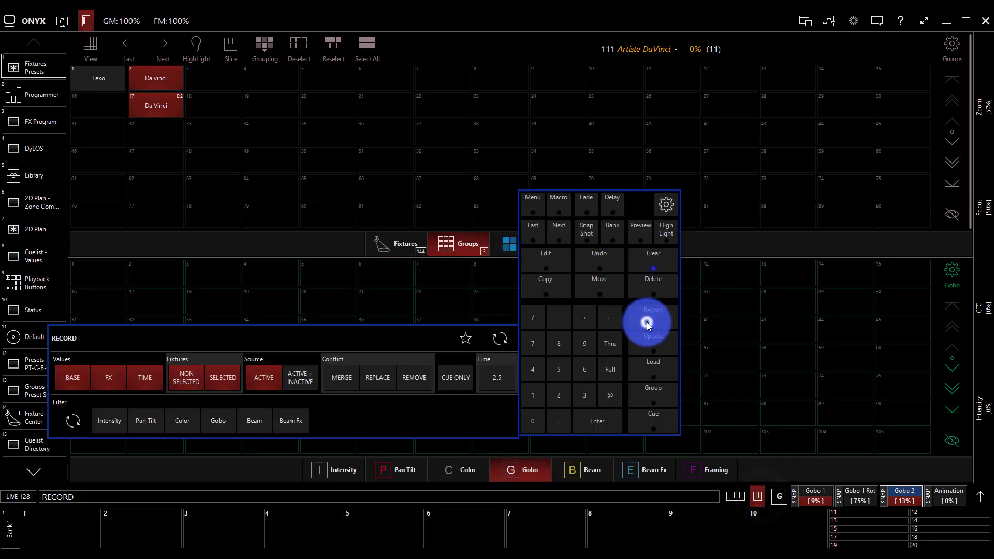
left_click(116, 278)
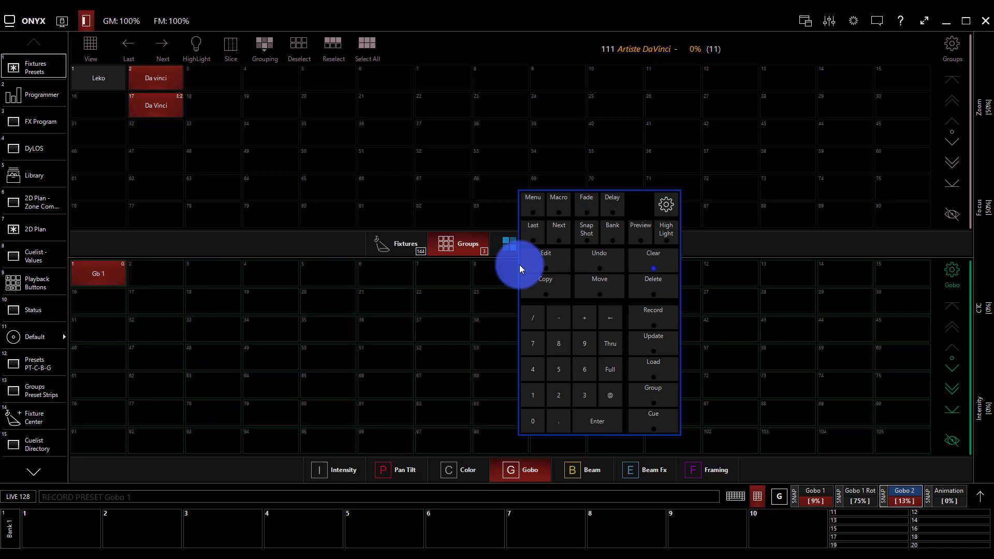
left_click(647, 261)
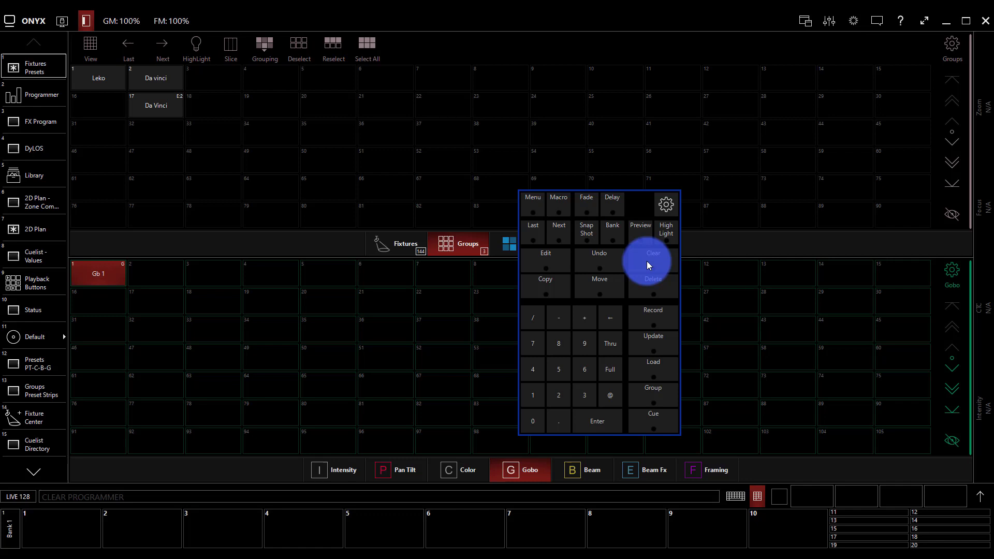
Save the show without content, then begin loading a different show file
left_click(54, 38)
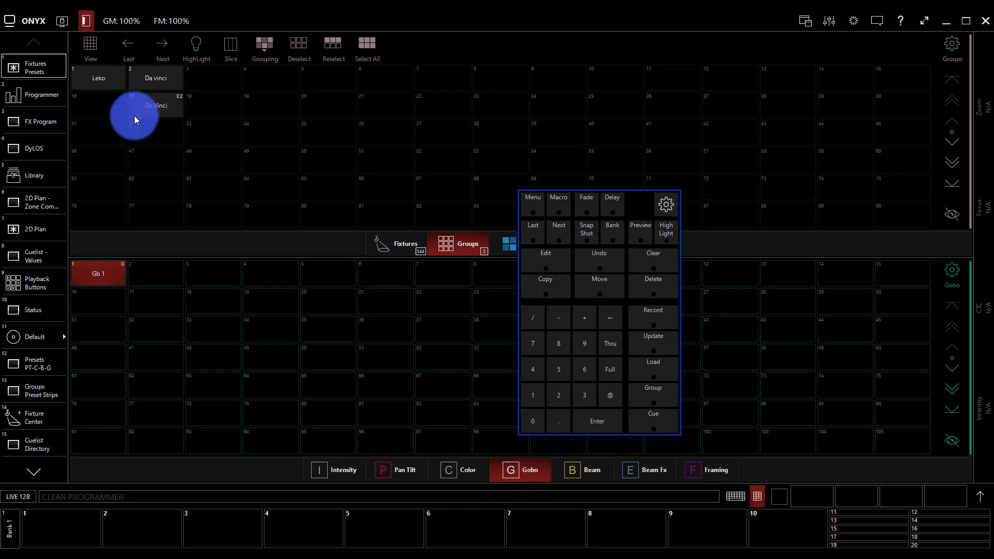
left_click(39, 20)
left_click(183, 57)
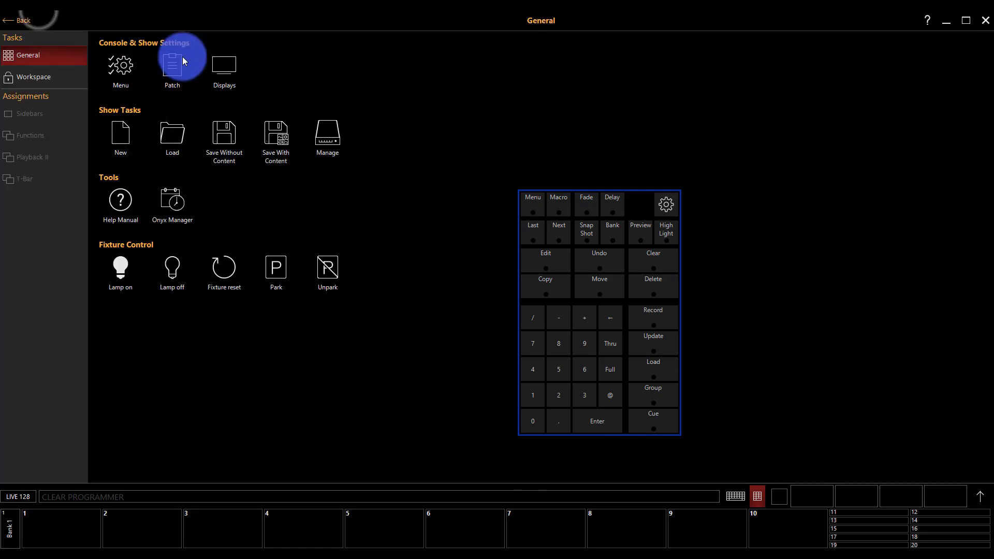
left_click(236, 137)
key("Return")
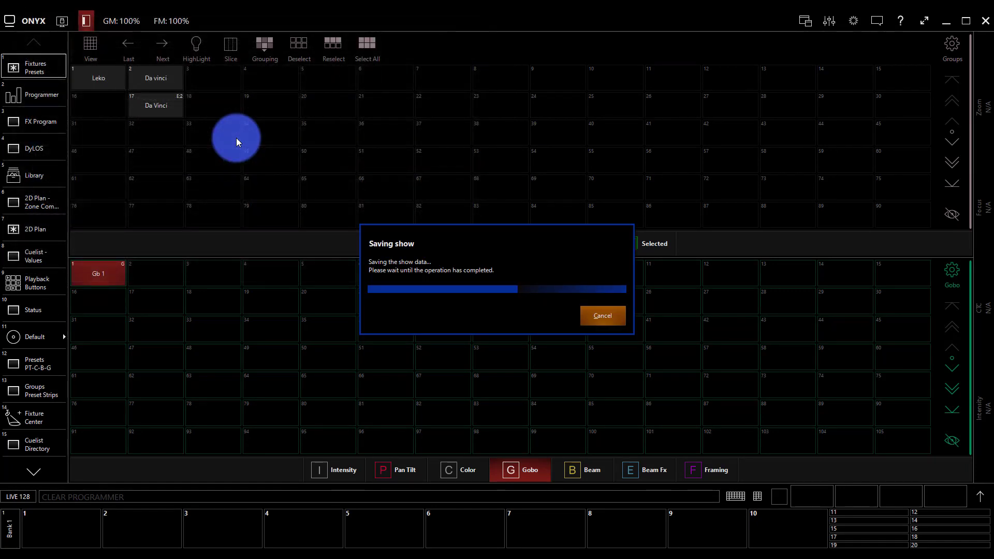
left_click(42, 27)
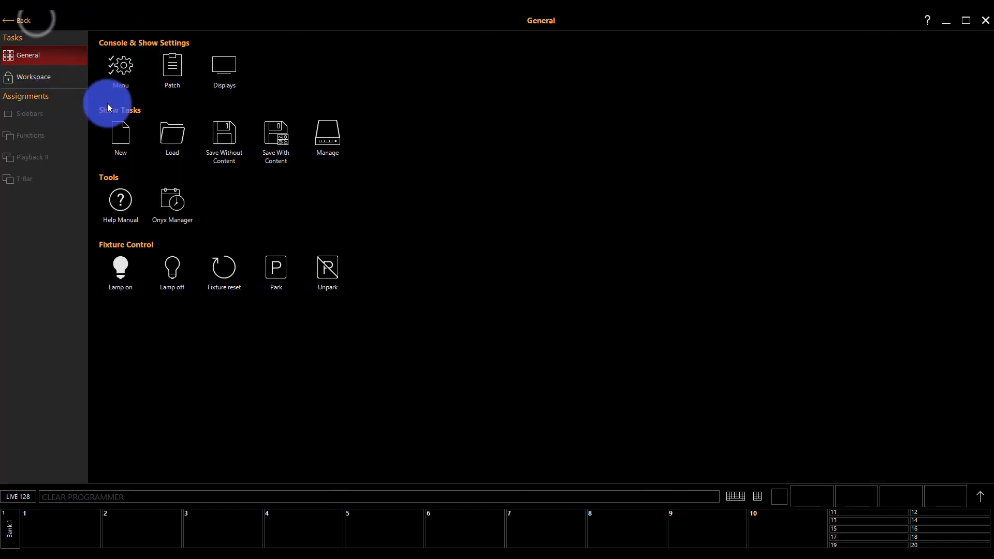
left_click(163, 136)
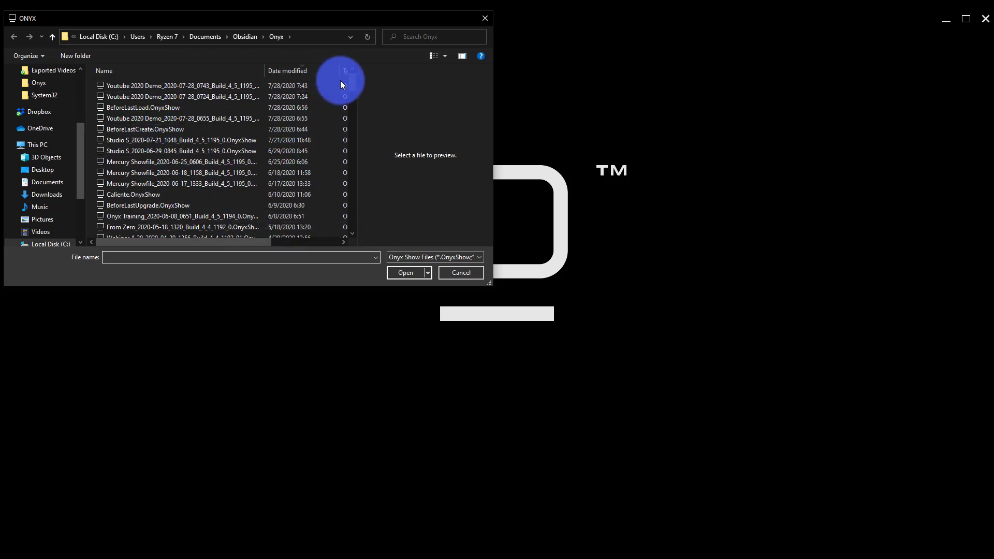
Open the Samples folder and load the Onyx Training_4.4.OnyxShow show file
left_click_drag(349, 80, 348, 254)
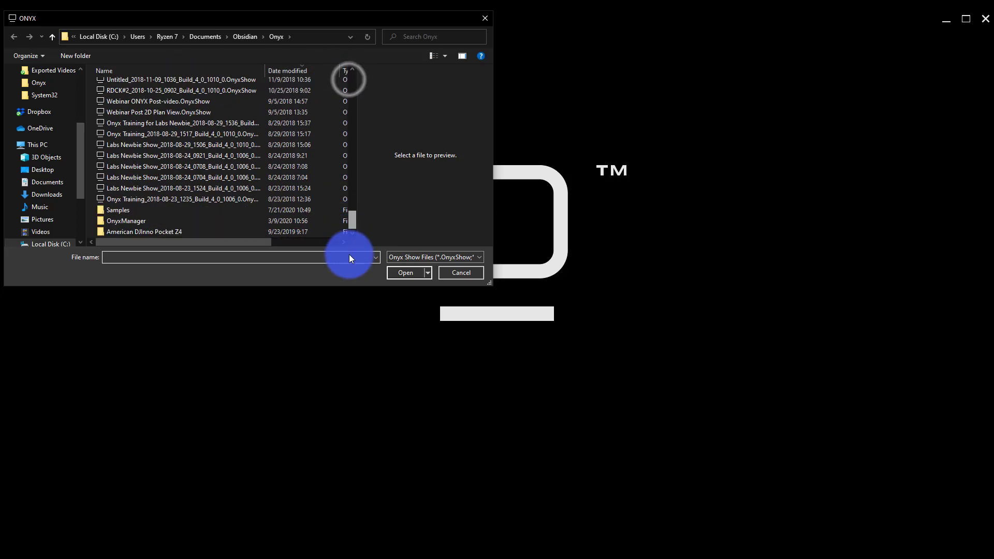
double_click(116, 212)
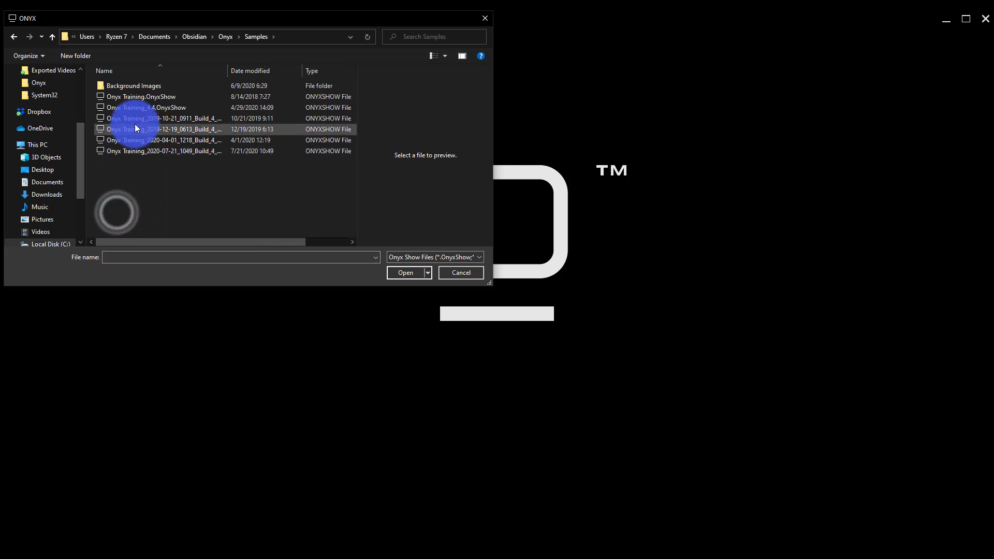
left_click(139, 108)
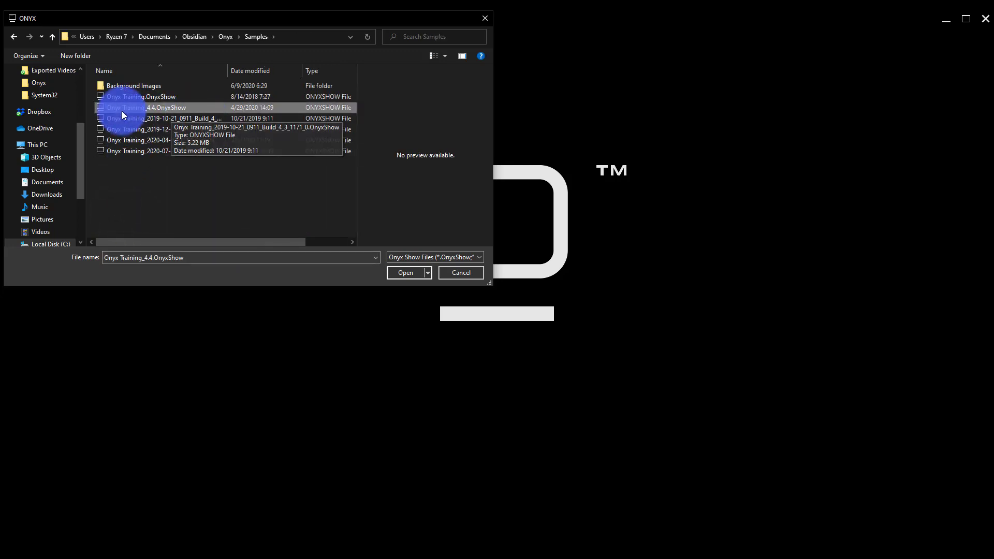
double_click(148, 106)
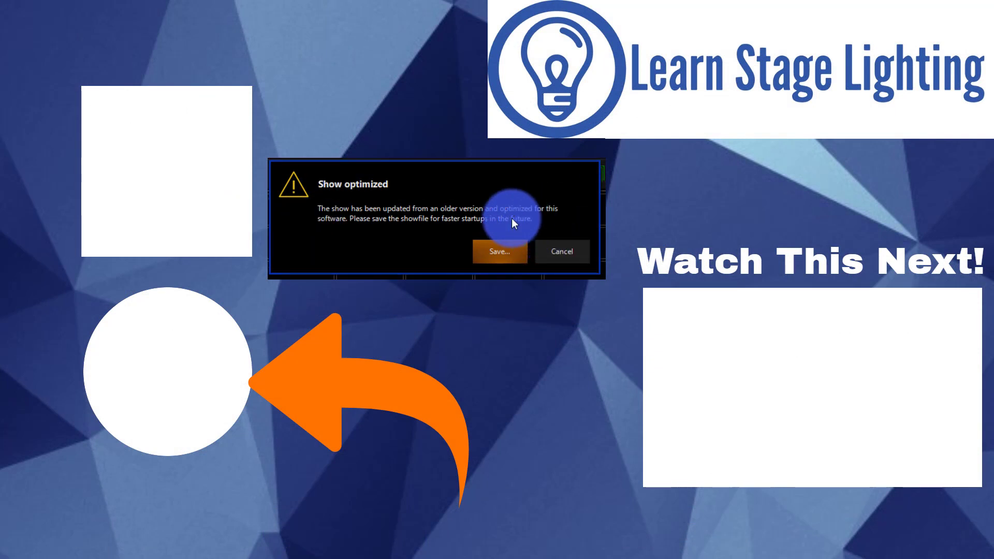
Accept the Show optimized prompt and save the optimized Onyx Training 4.4 show
left_click(514, 254)
left_click(337, 212)
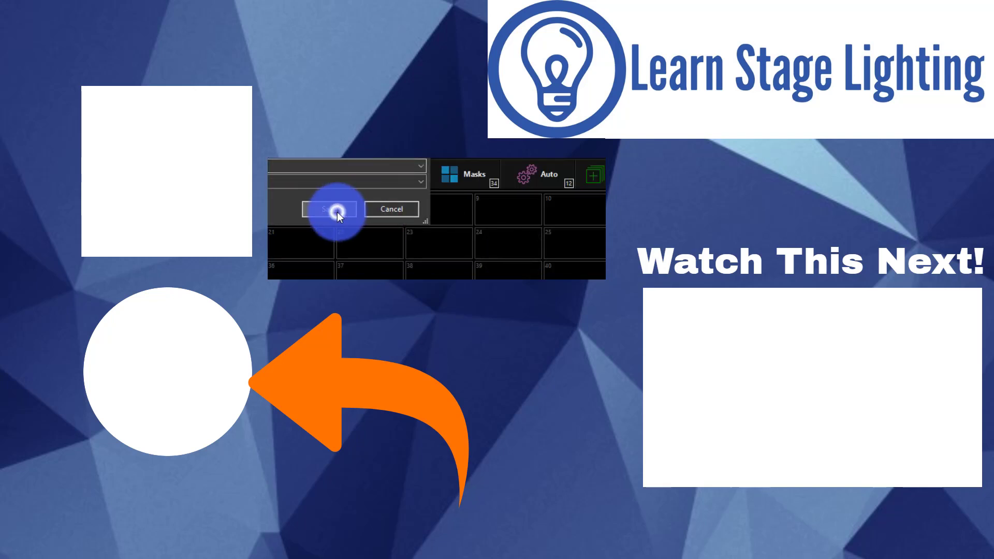